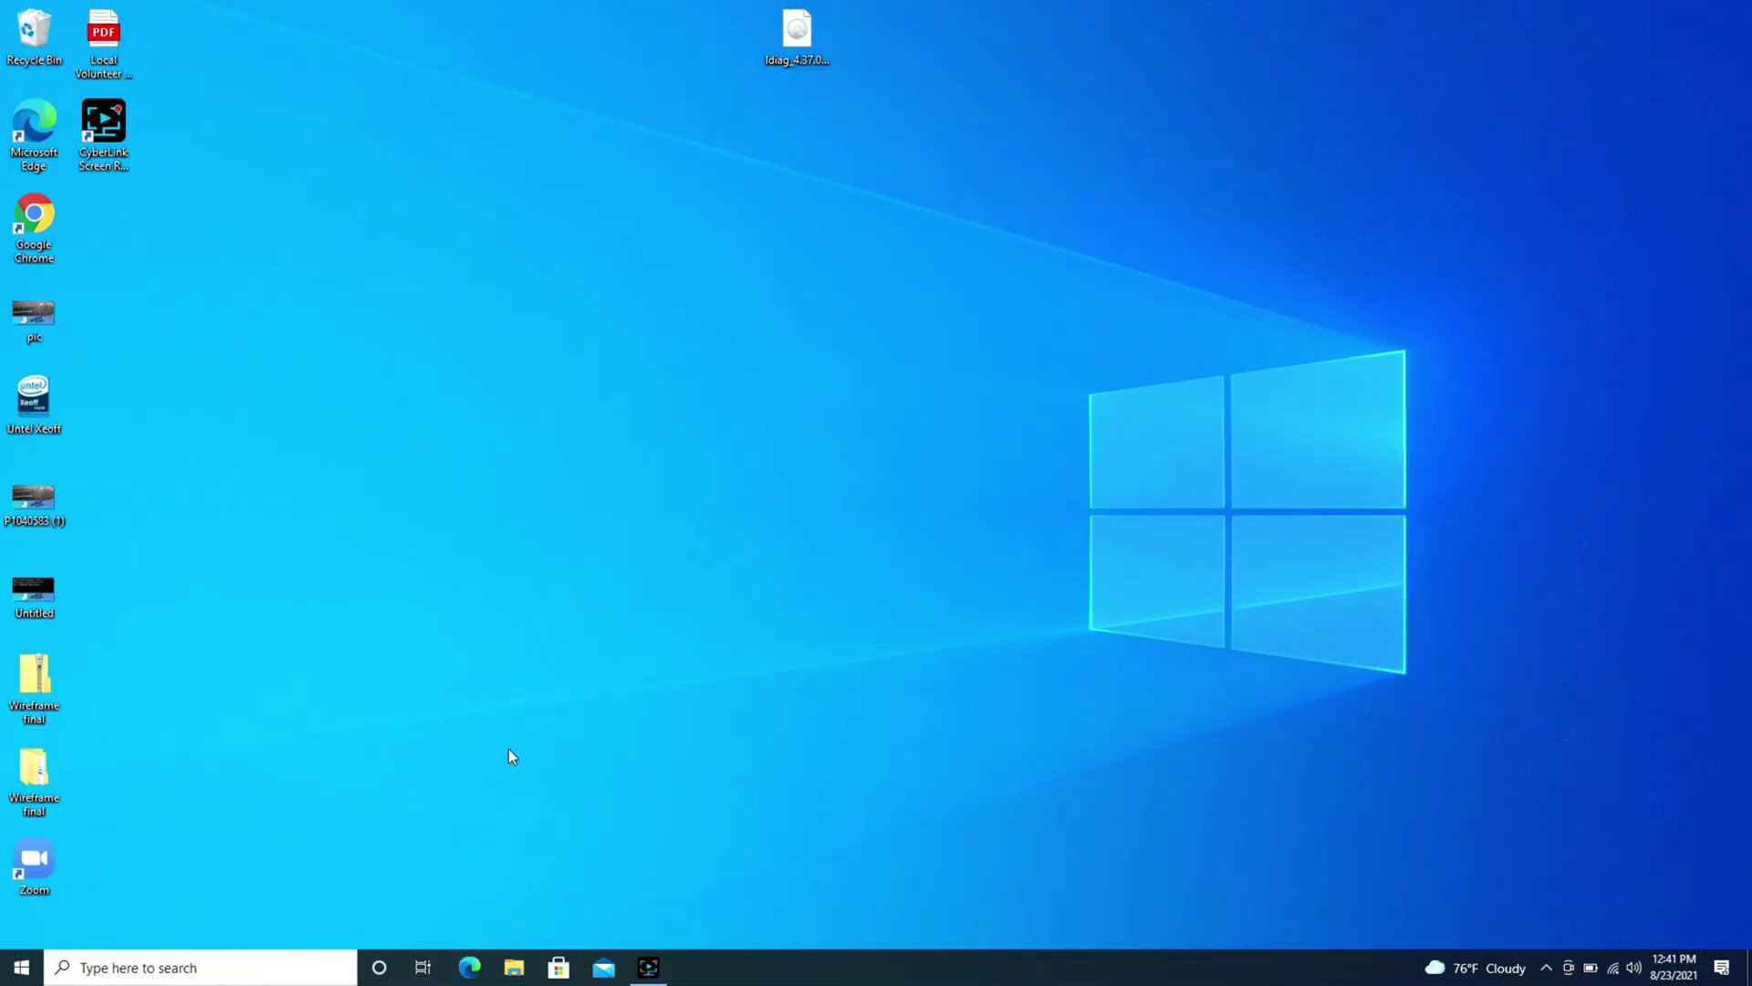
Open Settings > Devices and launch 'Add Bluetooth or other device'.
left_click(23, 967)
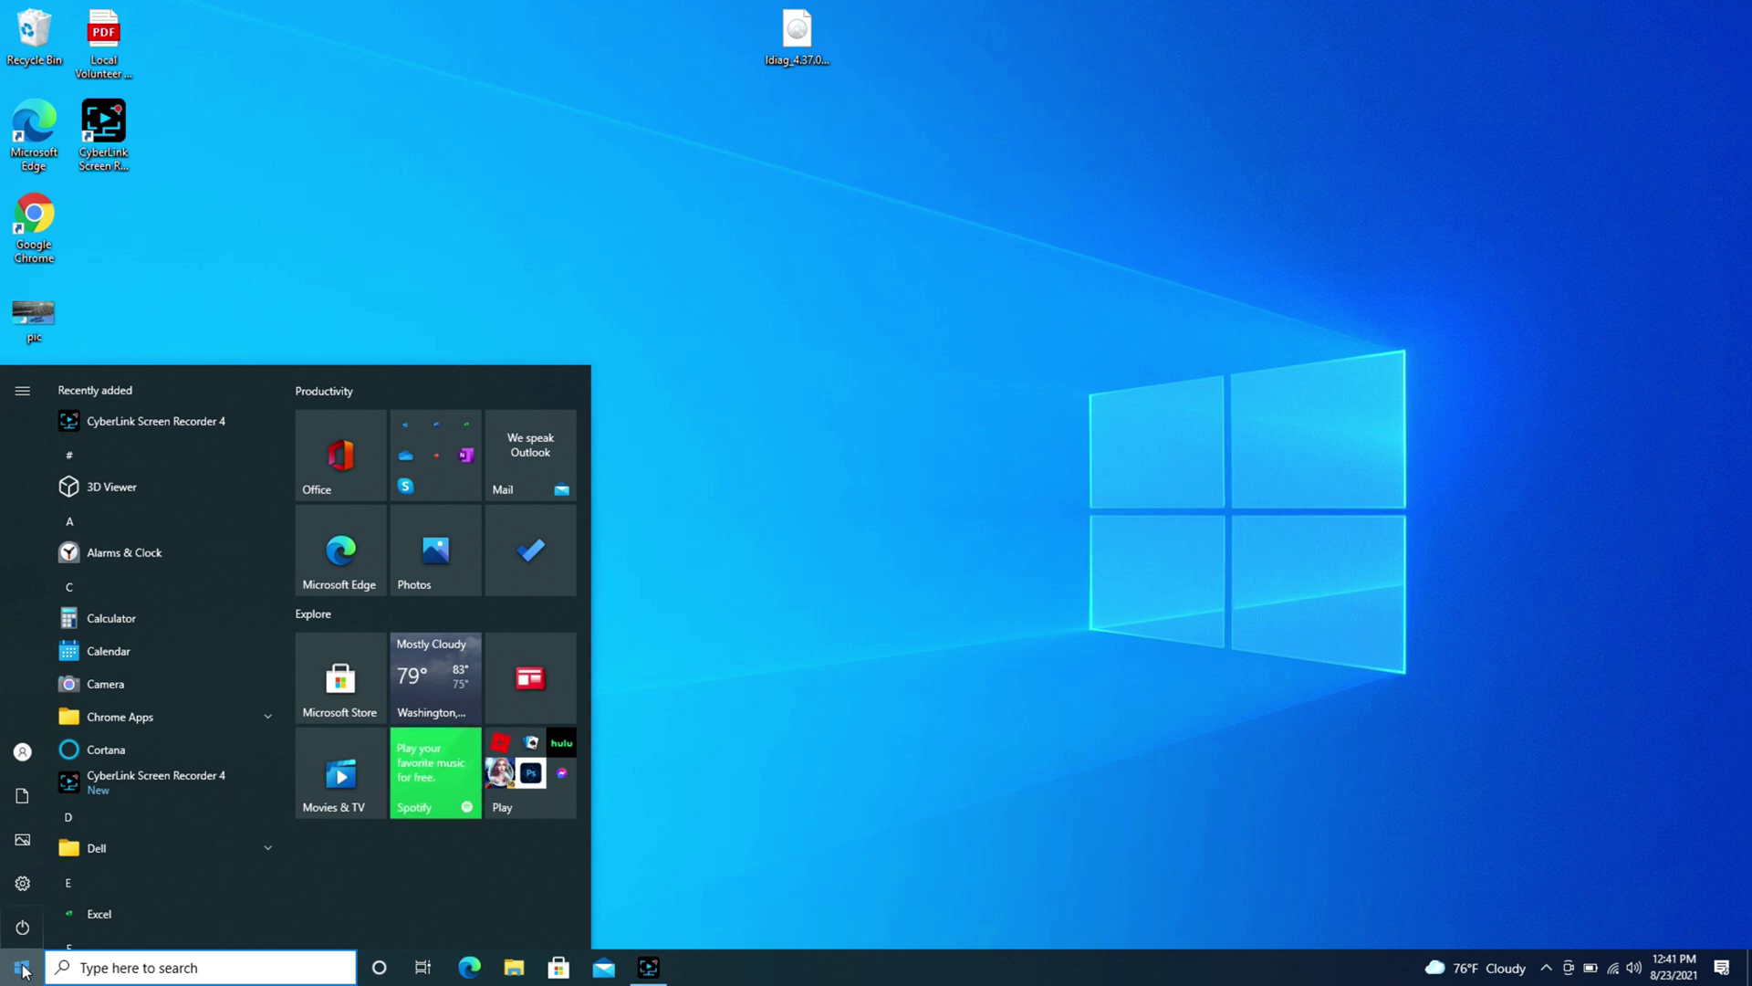
mouse_move(25, 929)
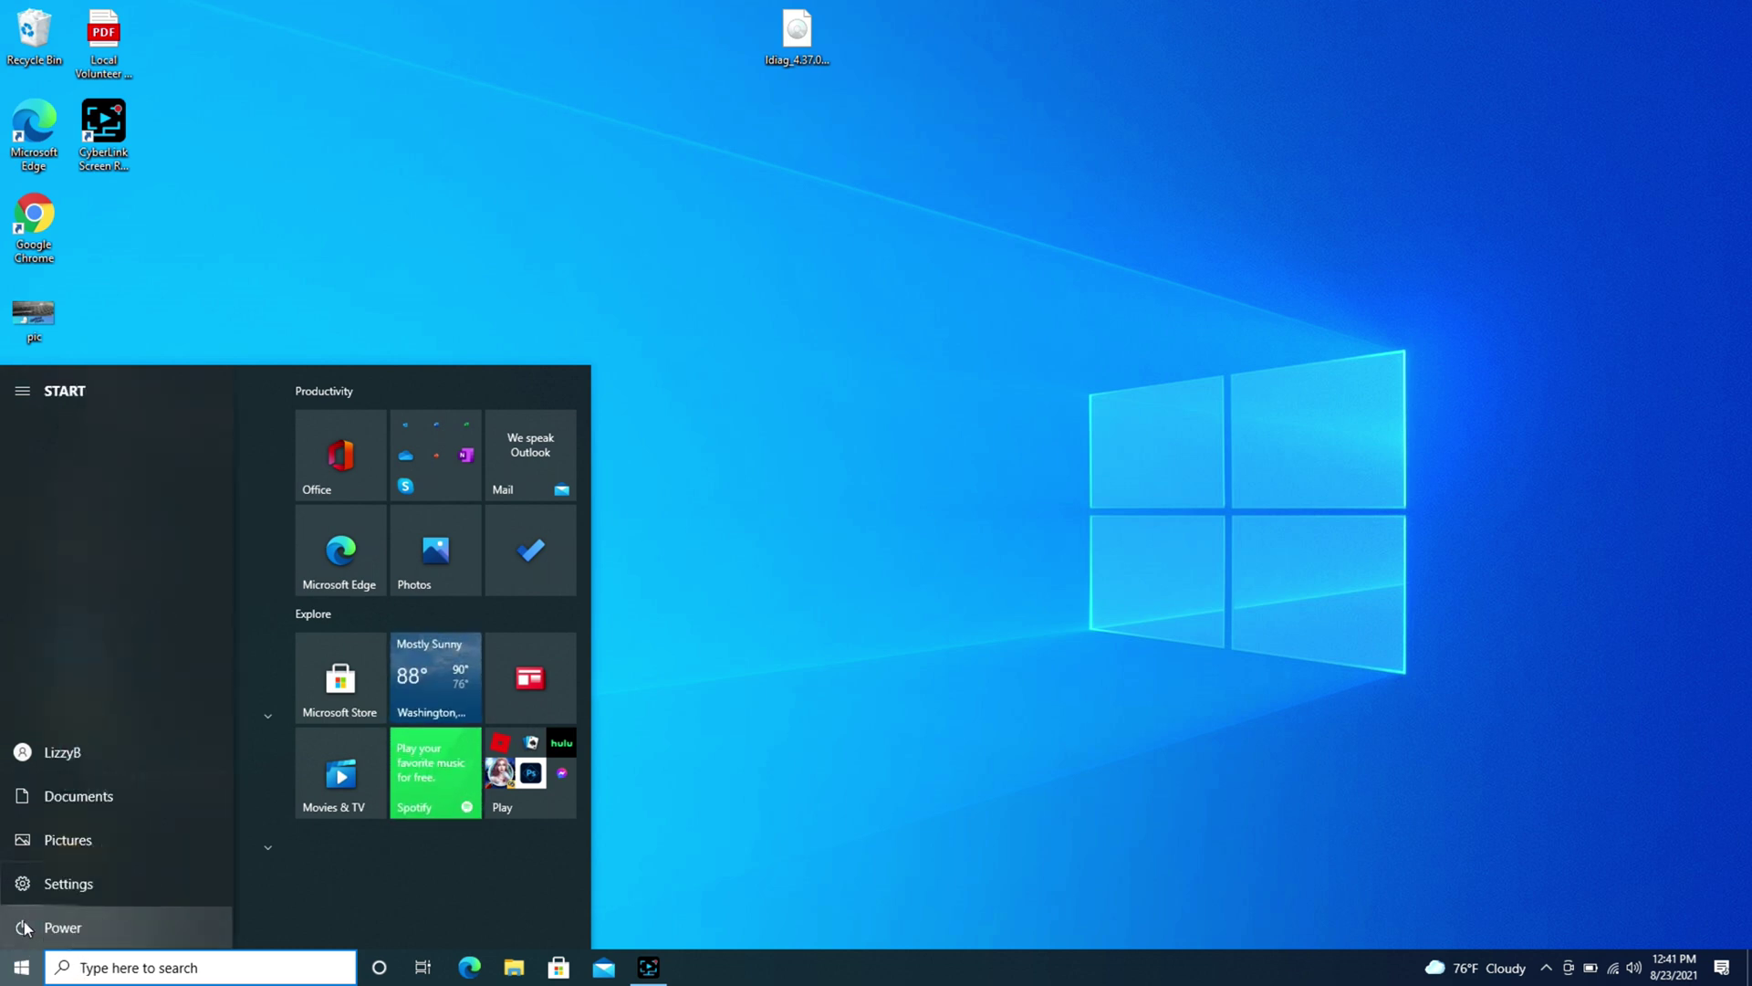
left_click(81, 876)
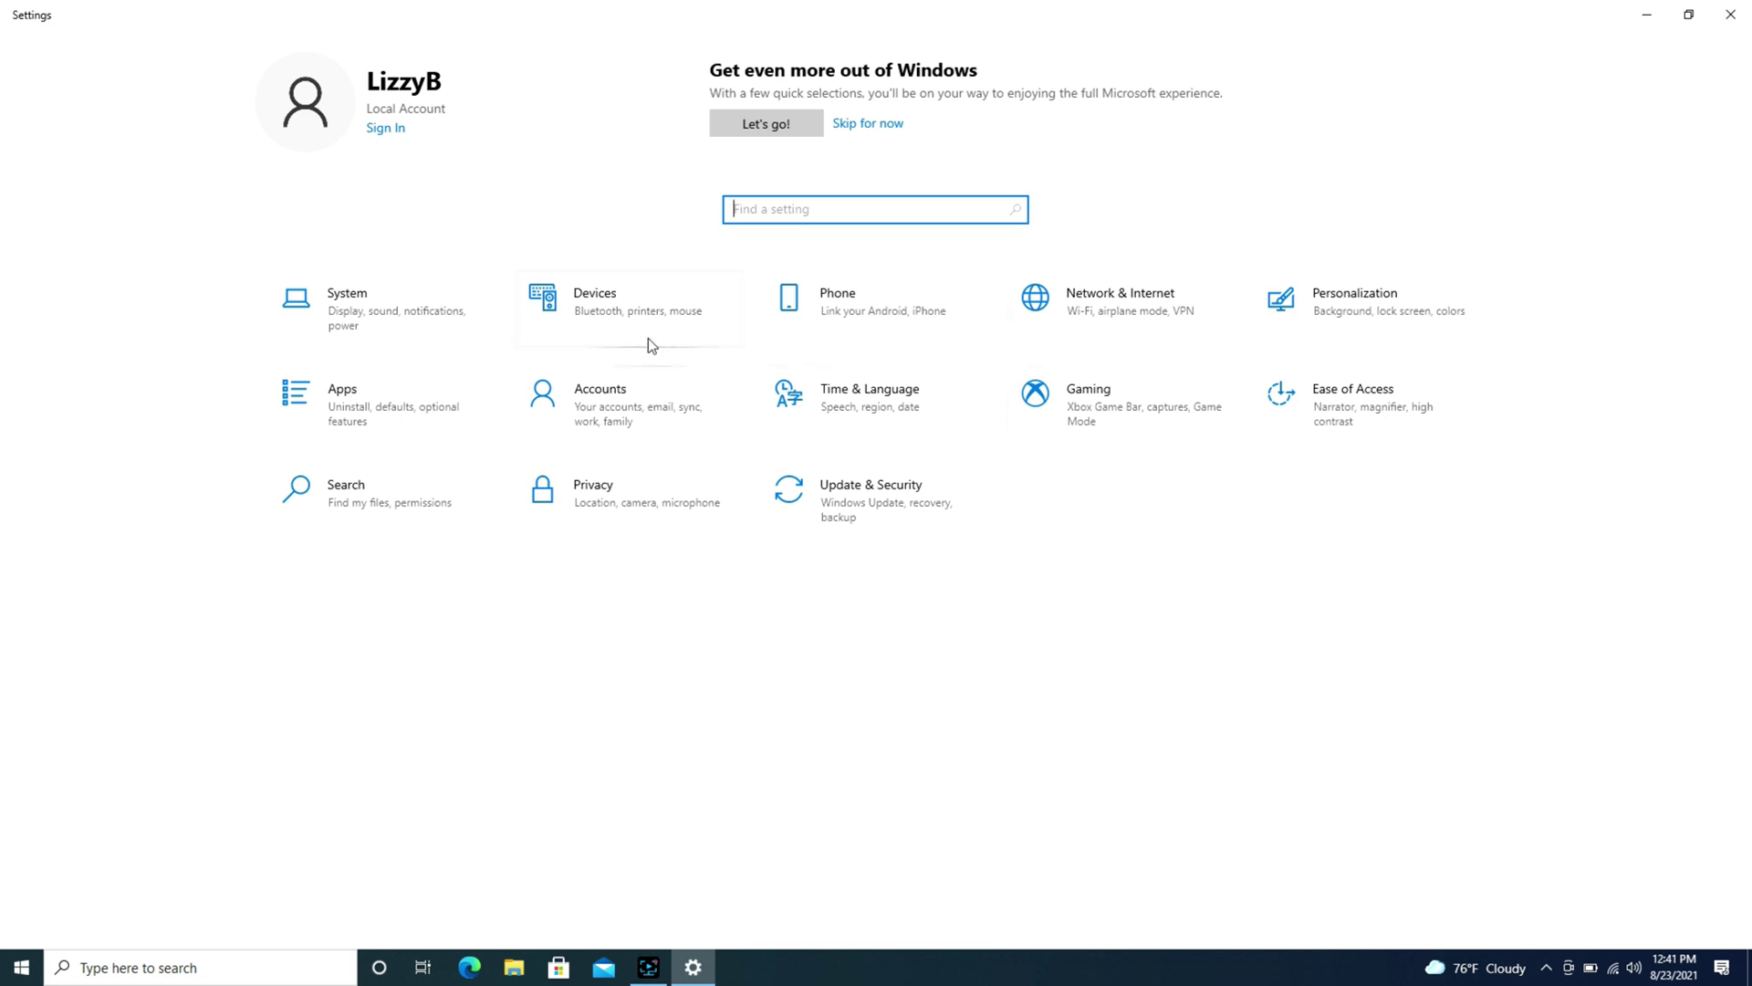
left_click(618, 334)
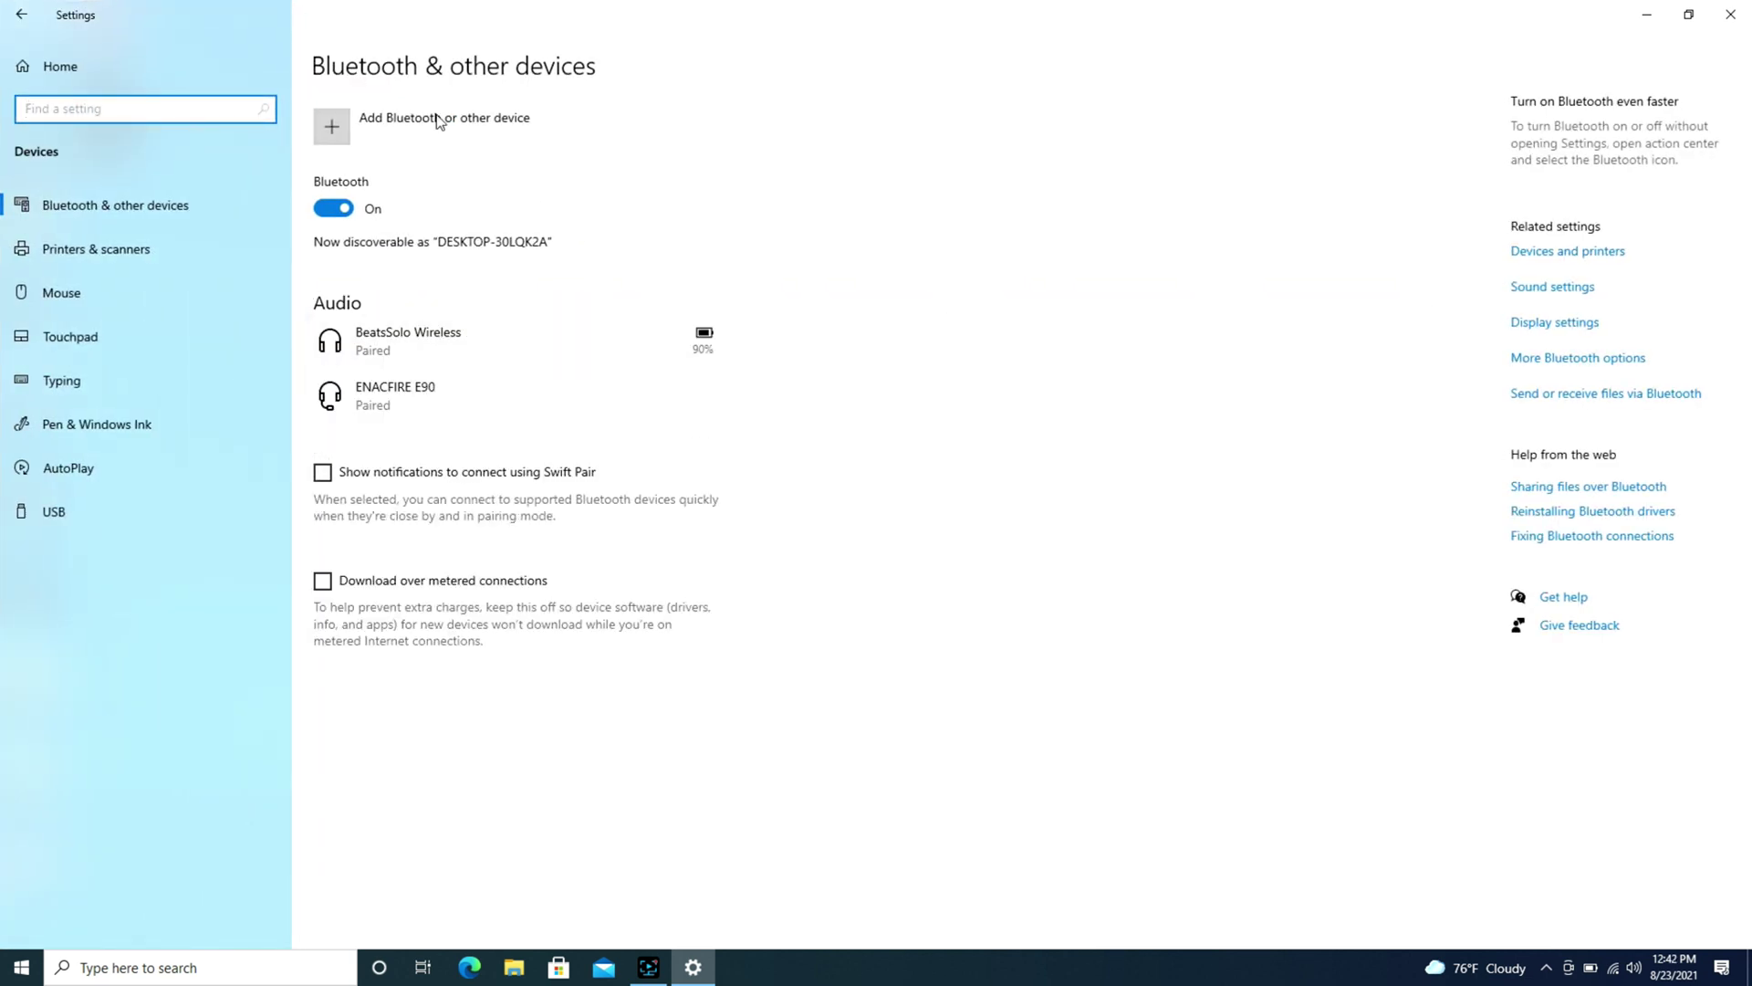
left_click(329, 142)
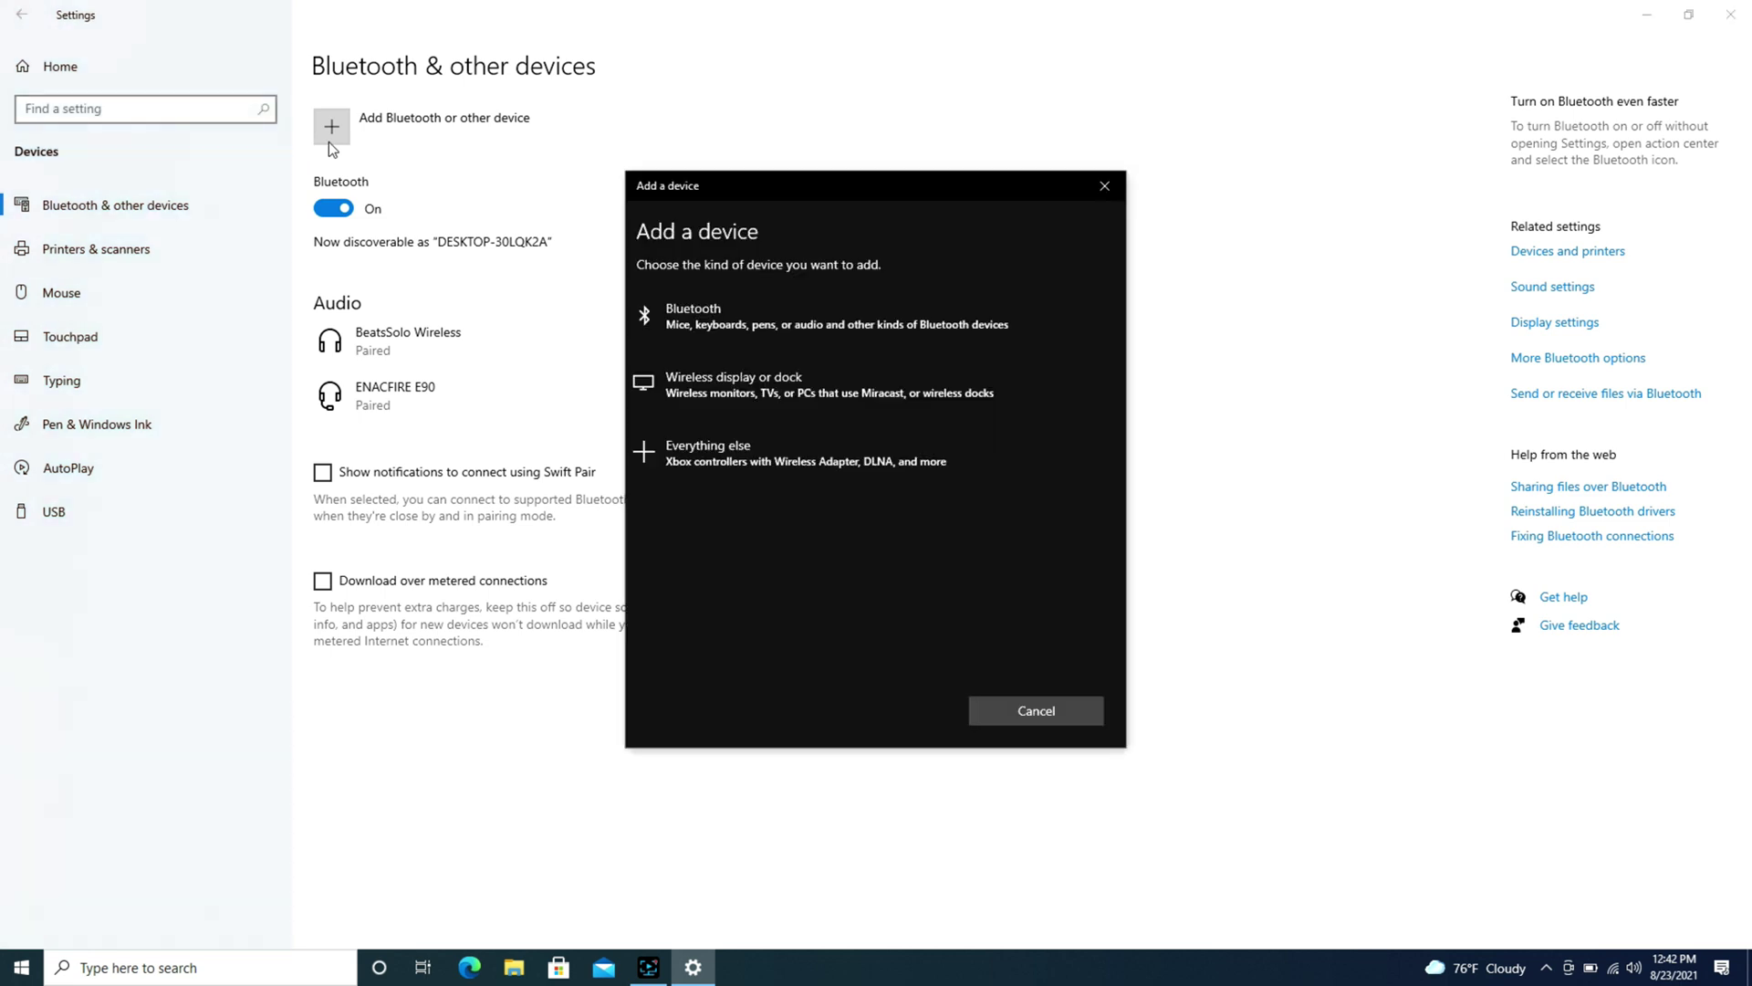
Choose Bluetooth and pair the JBL TUNE500BT headset.
left_click(795, 325)
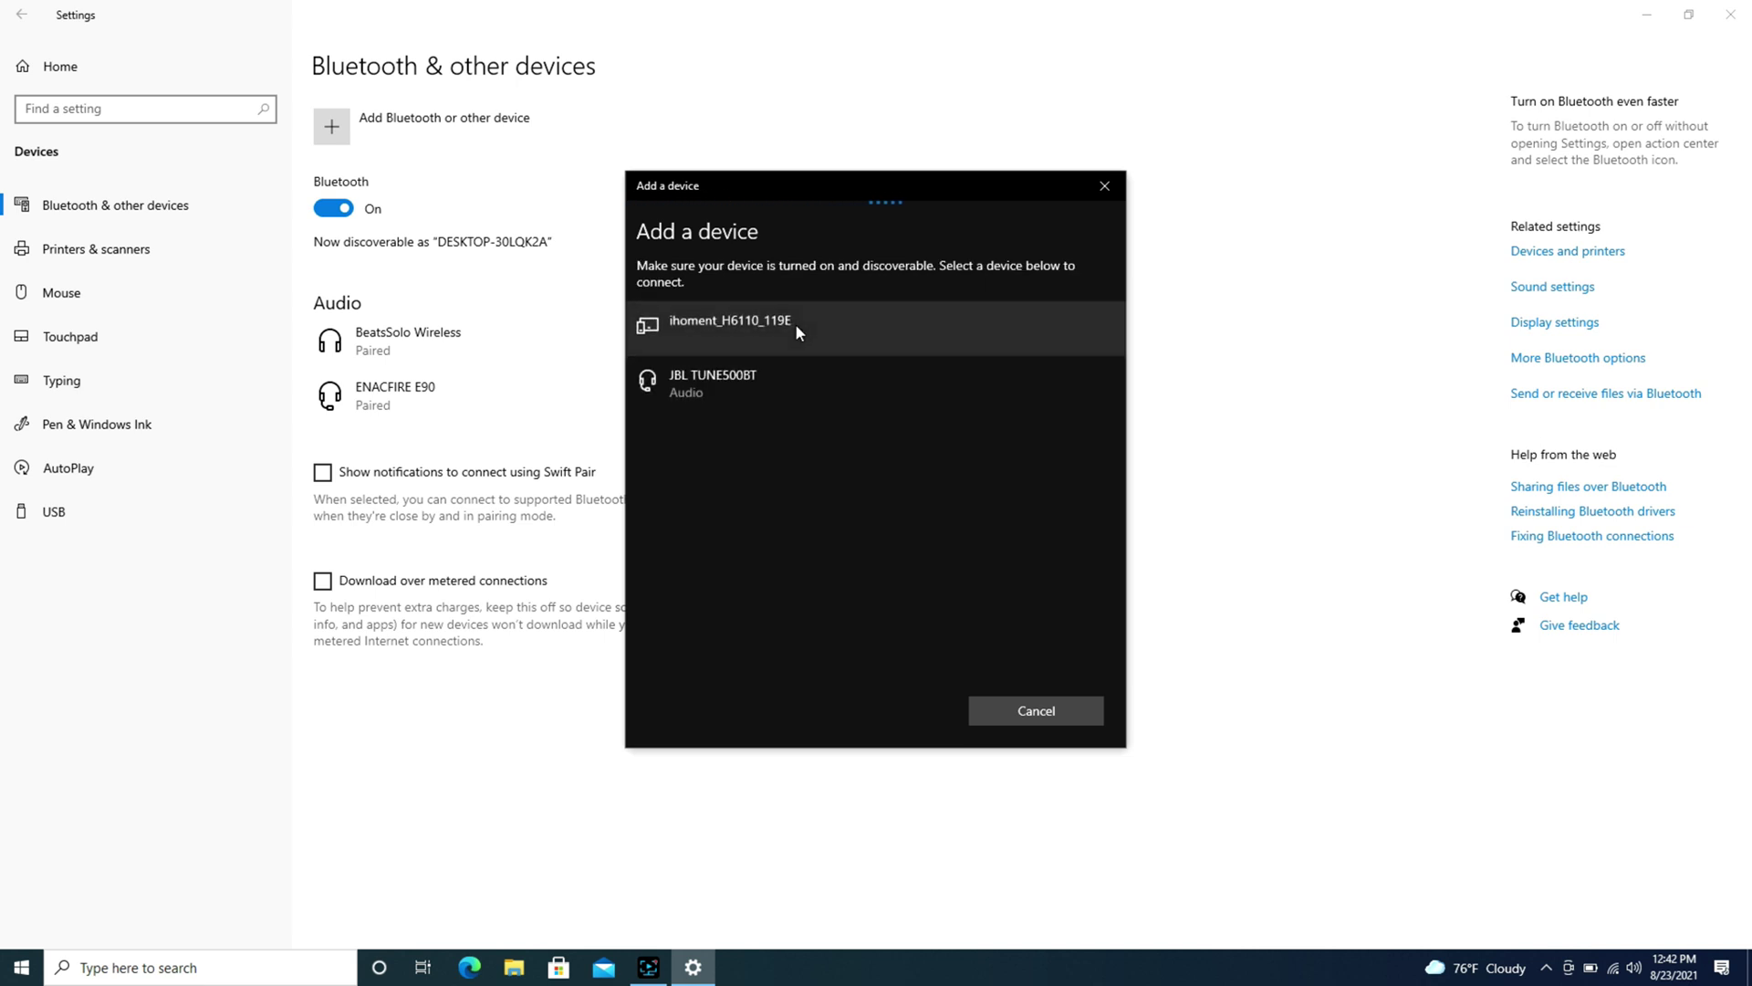
left_click(789, 387)
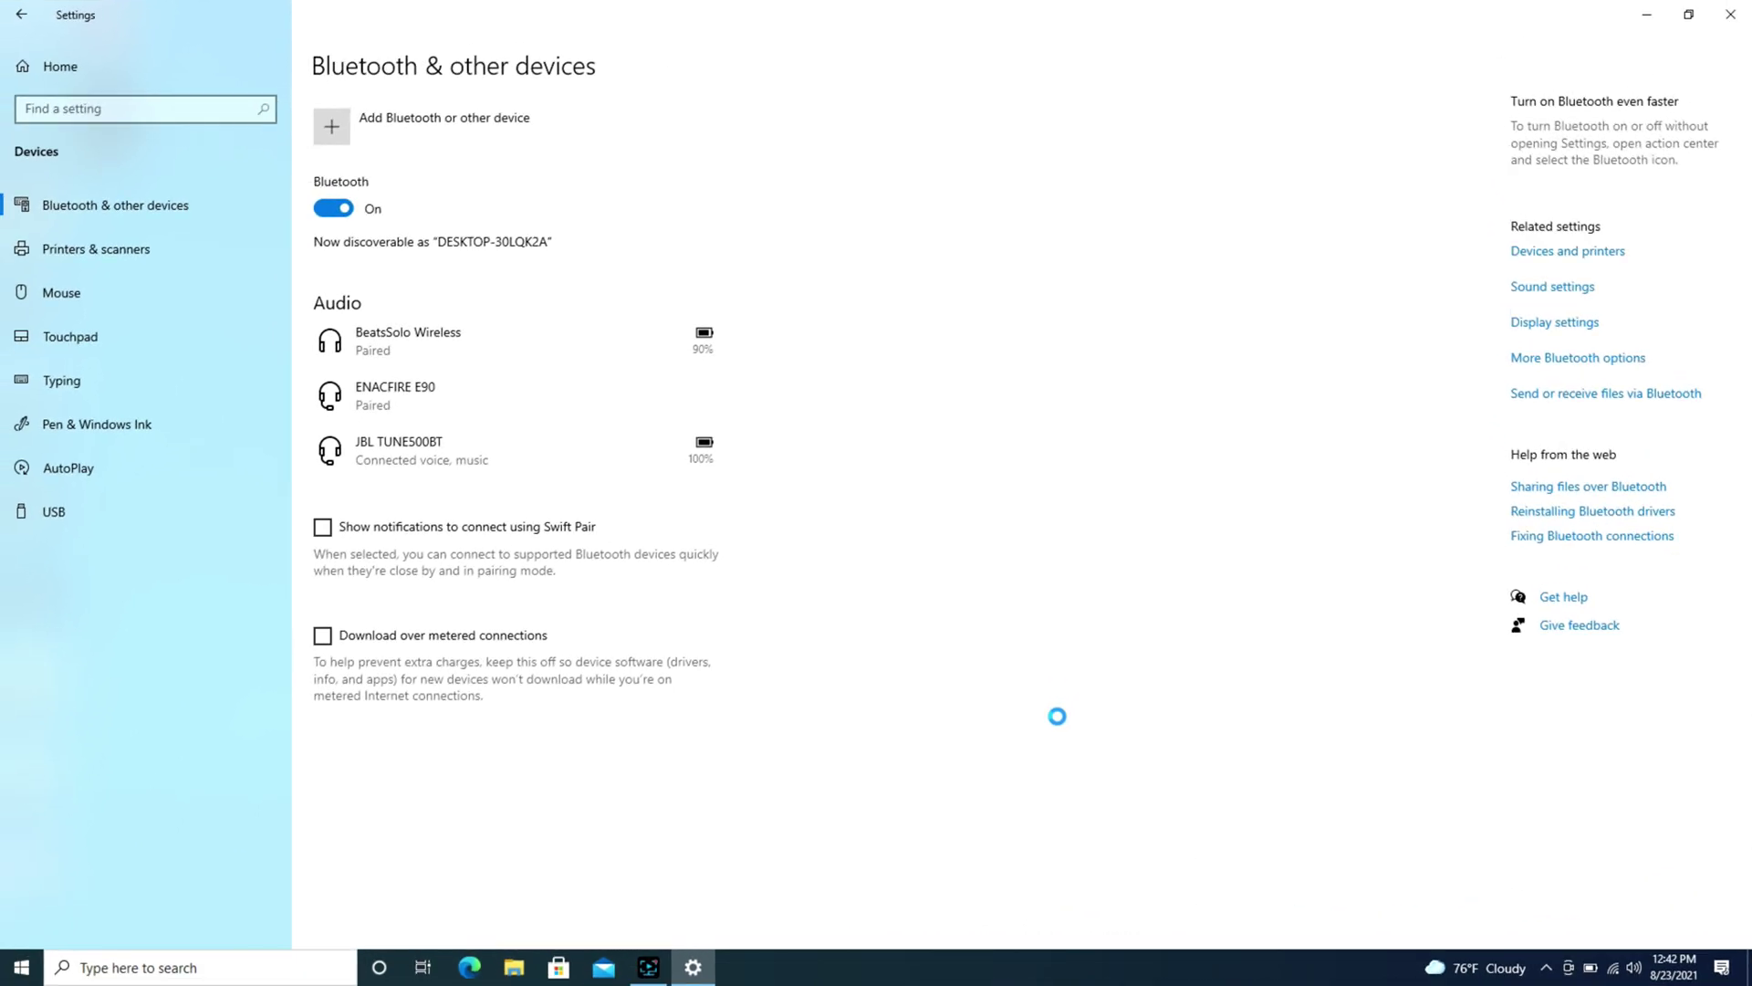
Select Headphones (JBL TUNE500BT Stereo) as the playback device in the volume flyout.
left_click(1633, 970)
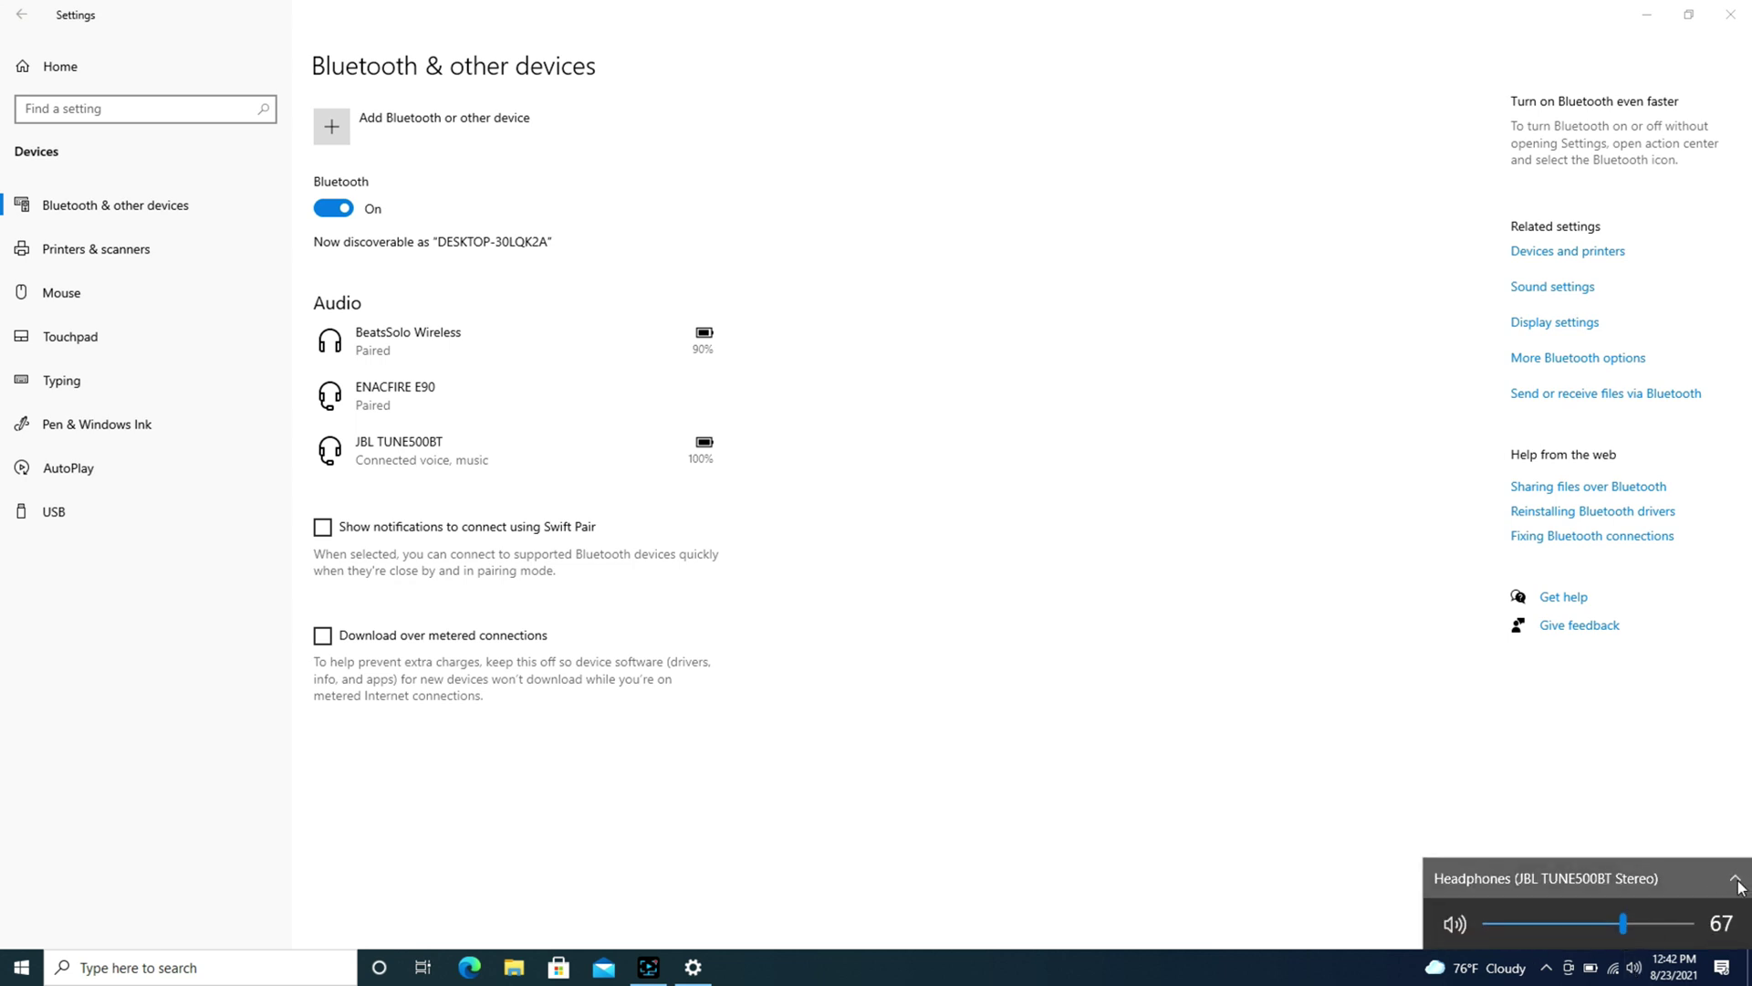
left_click(1736, 880)
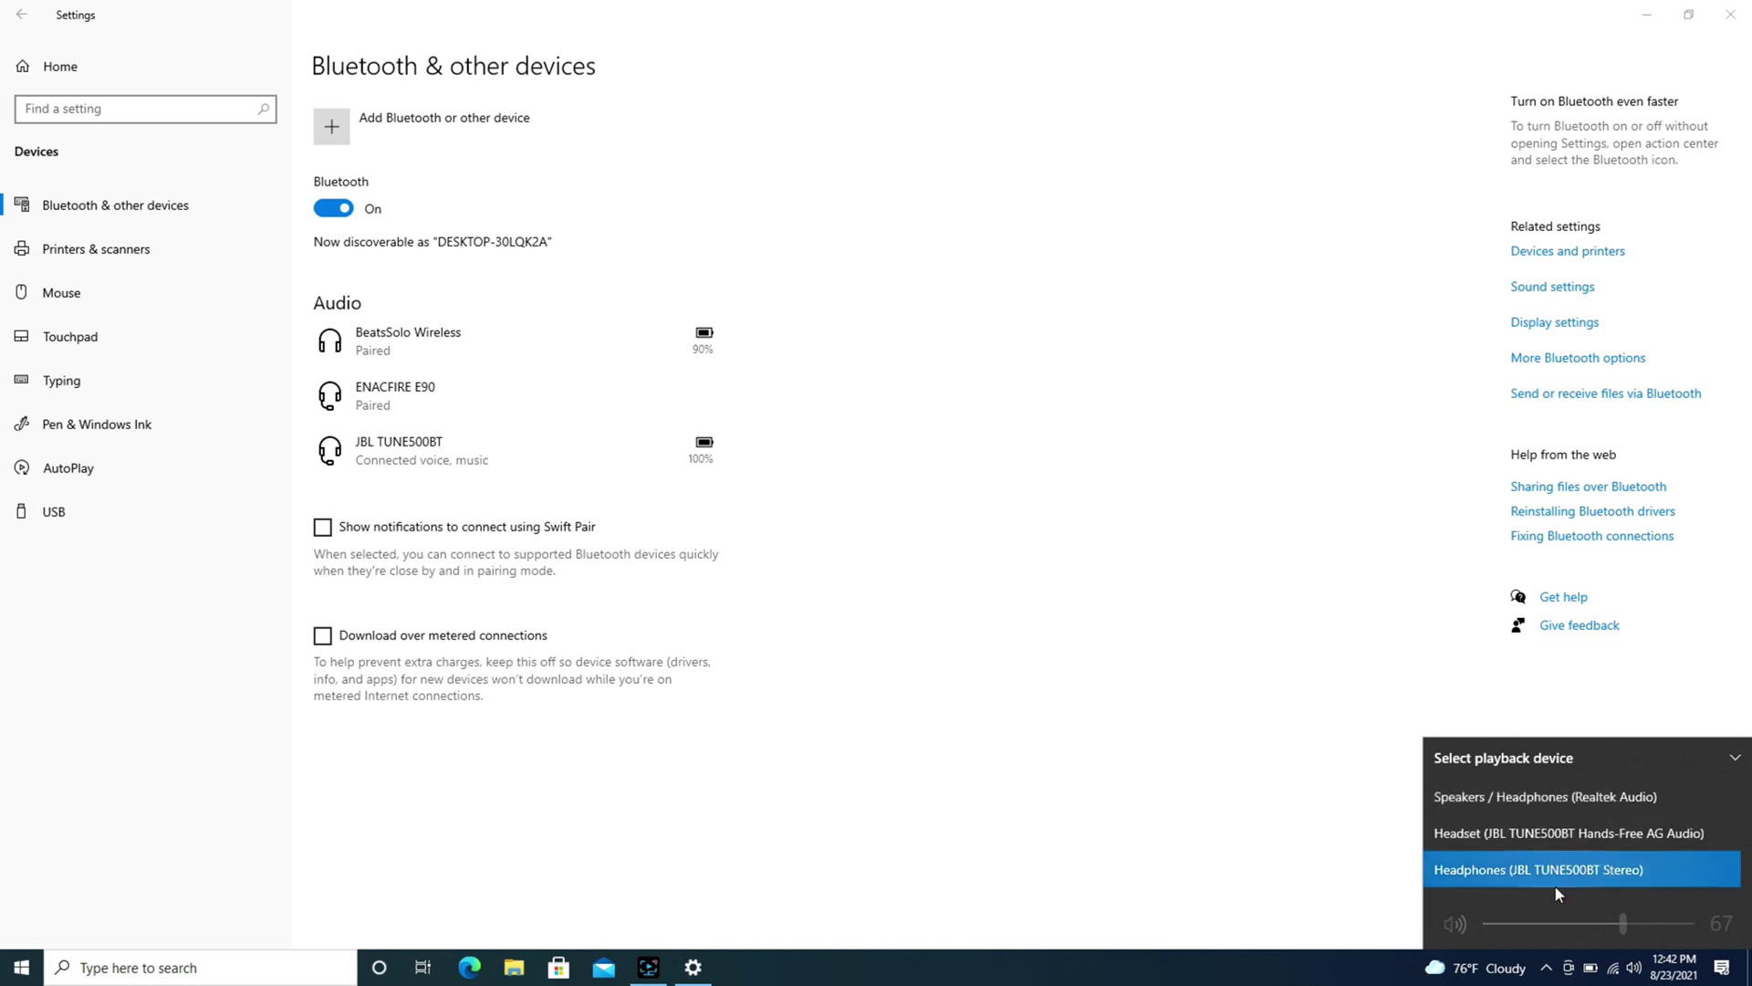
left_click(1734, 760)
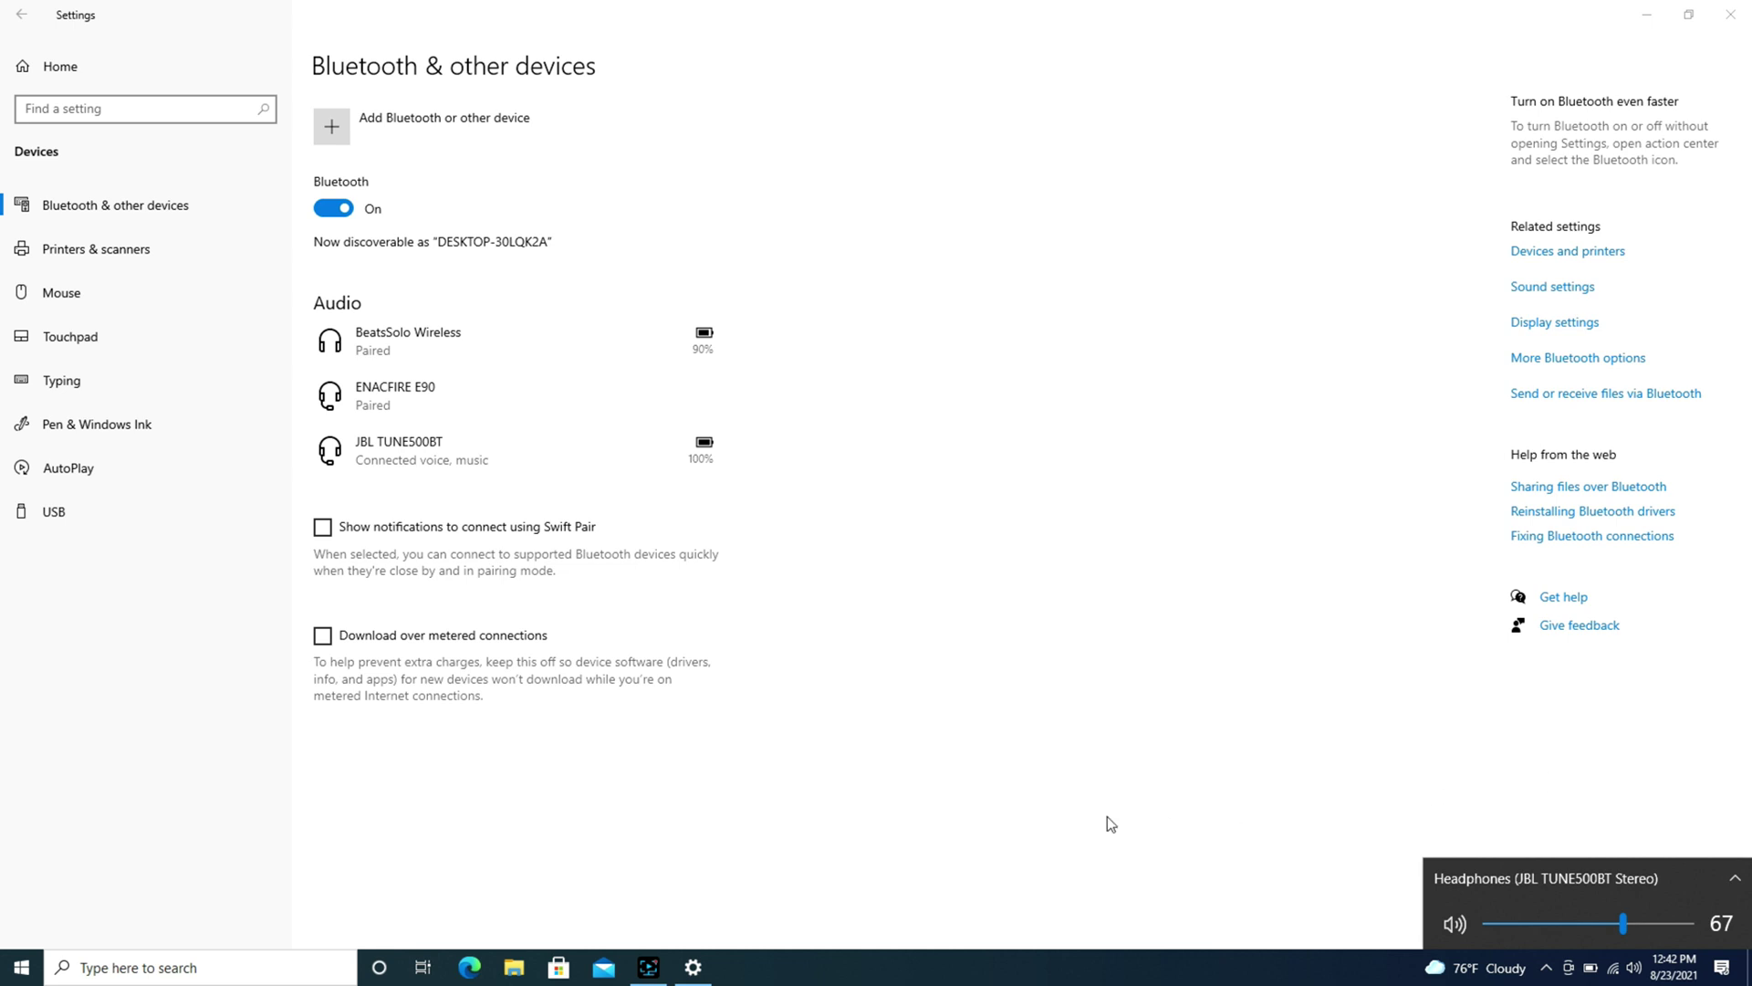
left_click(958, 839)
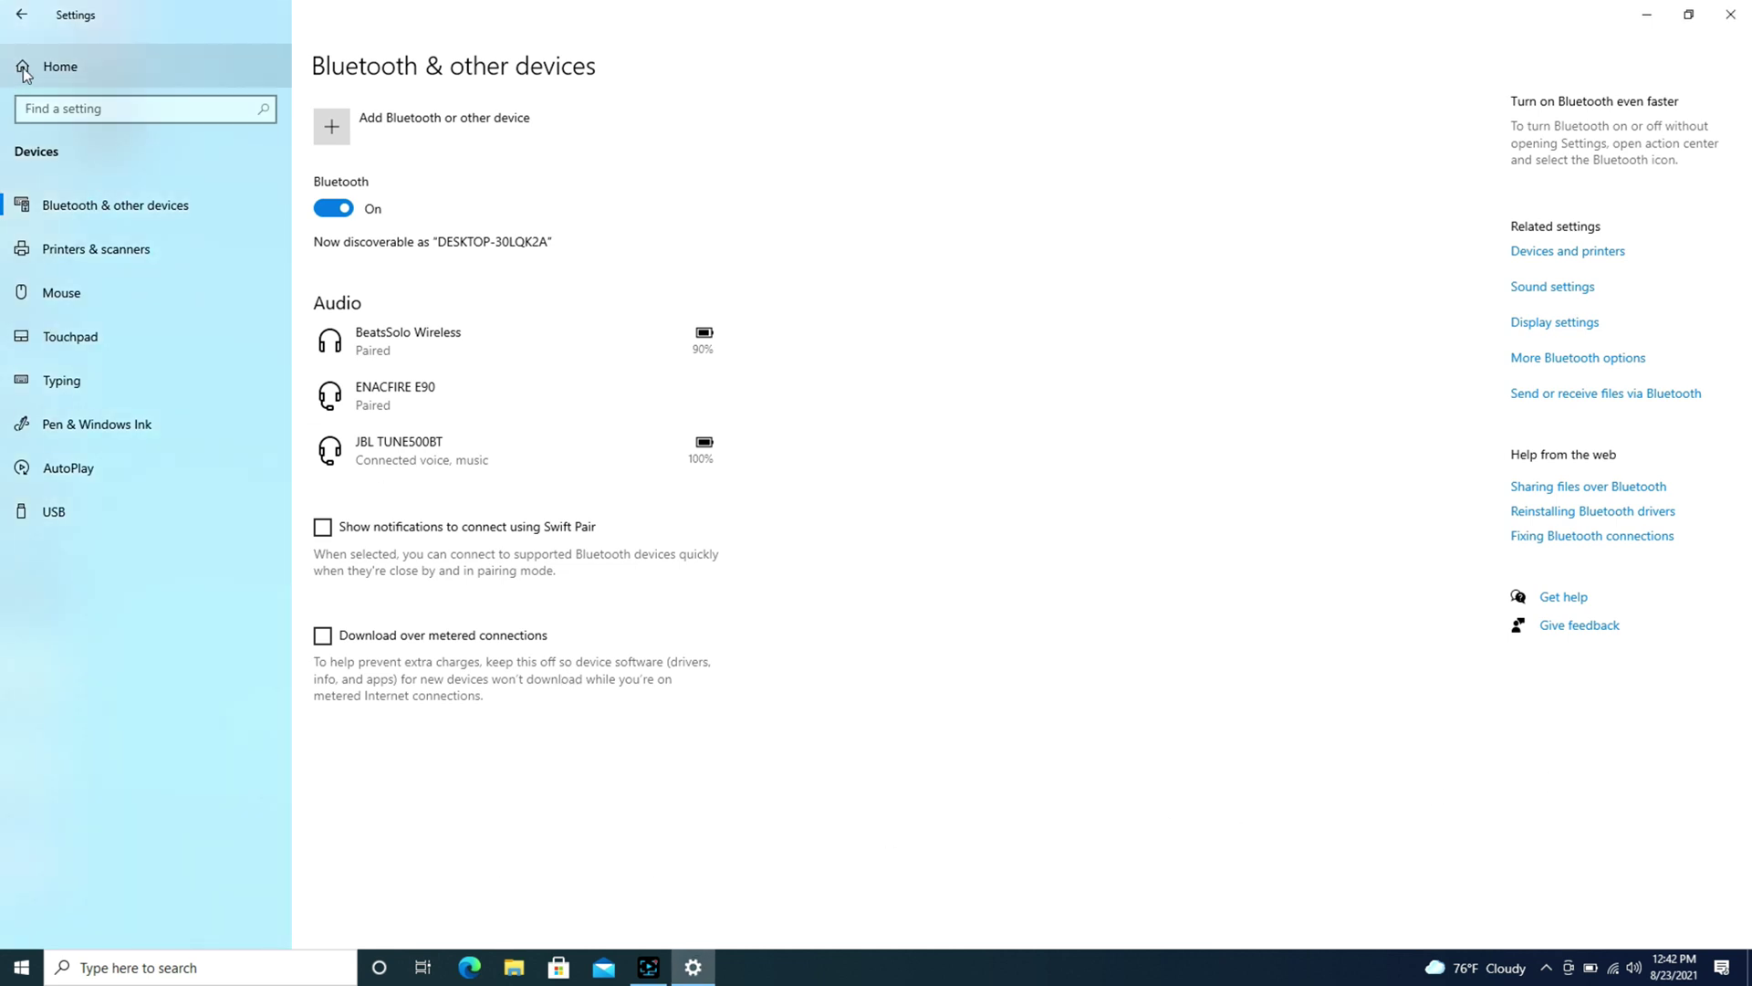
Place the cursor in the 'Find a setting' search box.
left_click(56, 110)
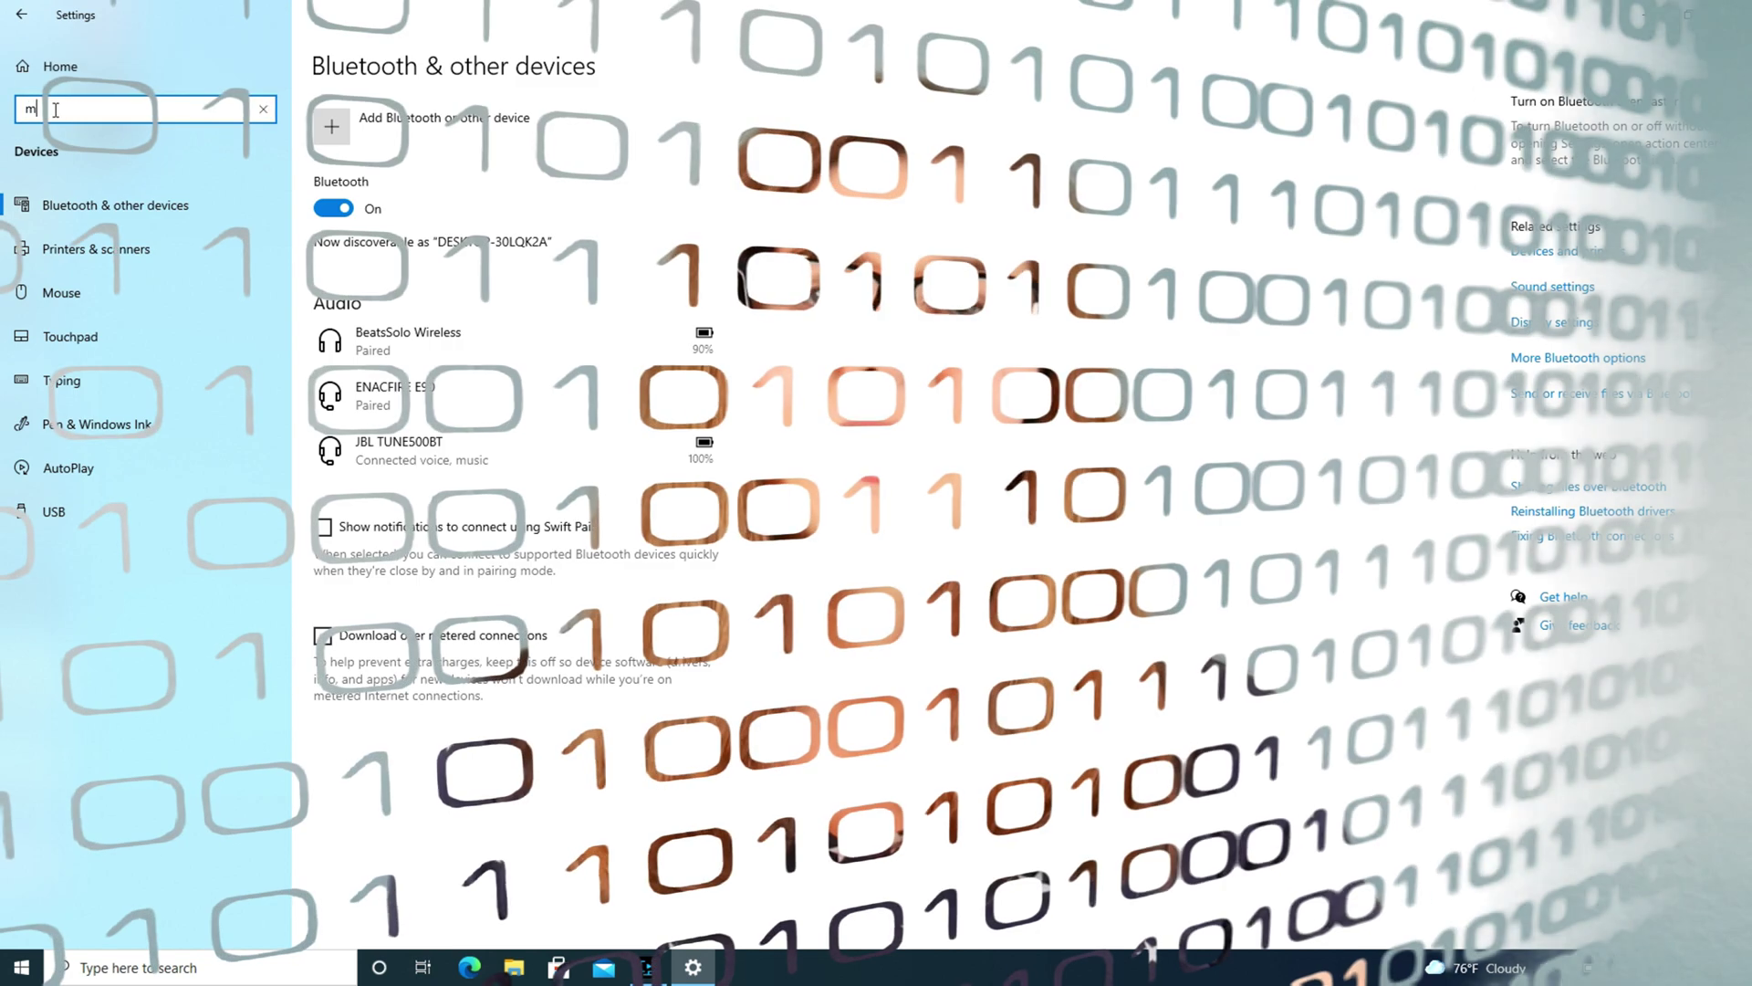